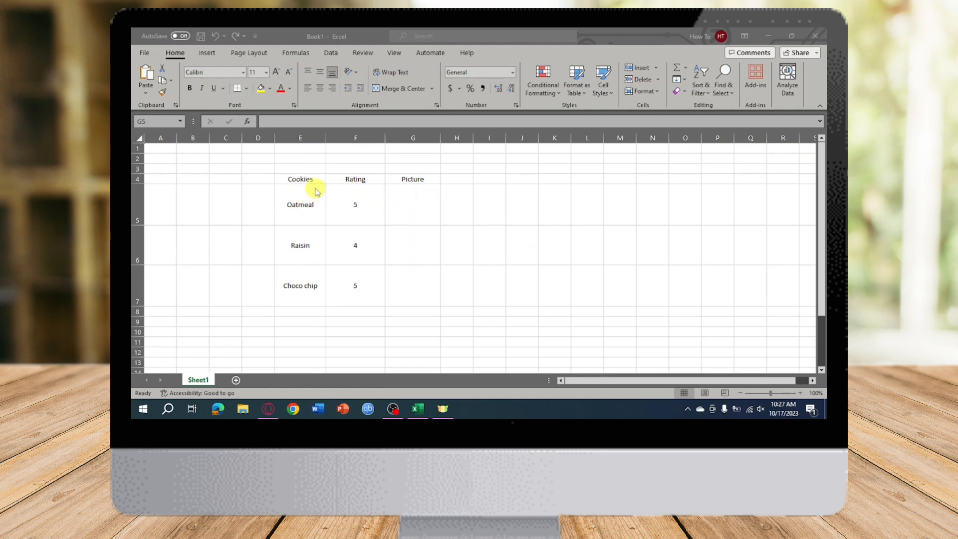
Start an IMAGE function in cell G5, the Picture cell of the Oatmeal row, by searching the function list for "image".
left_click(410, 209)
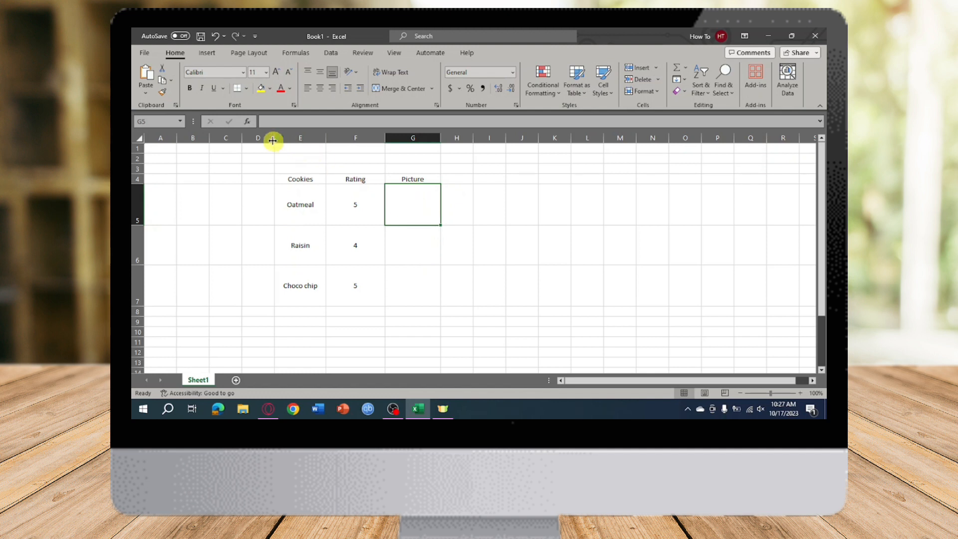
left_click(249, 124)
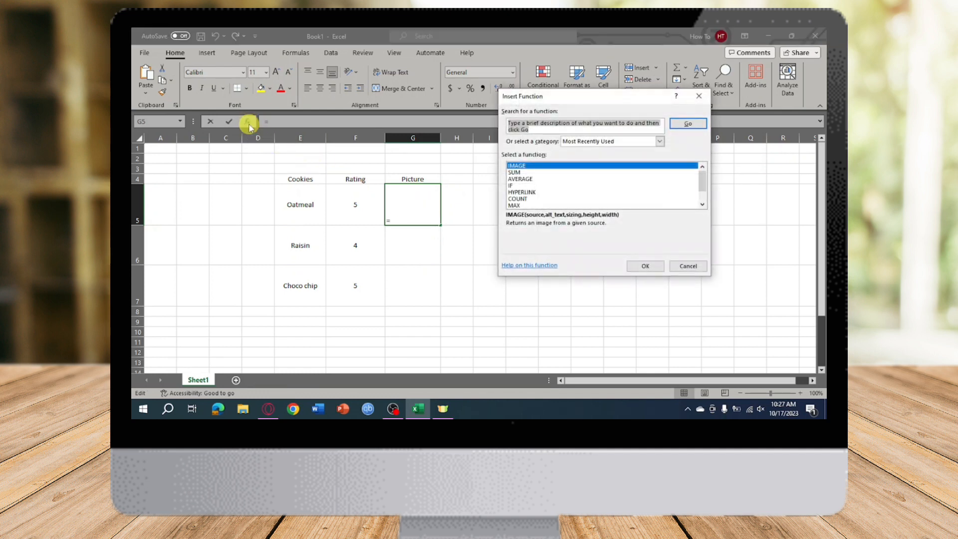
type("image")
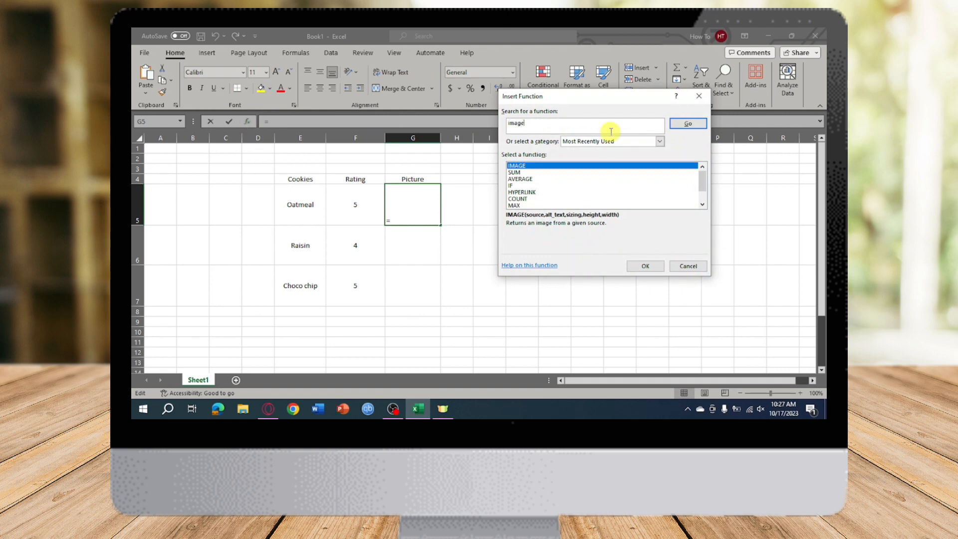
key("Return")
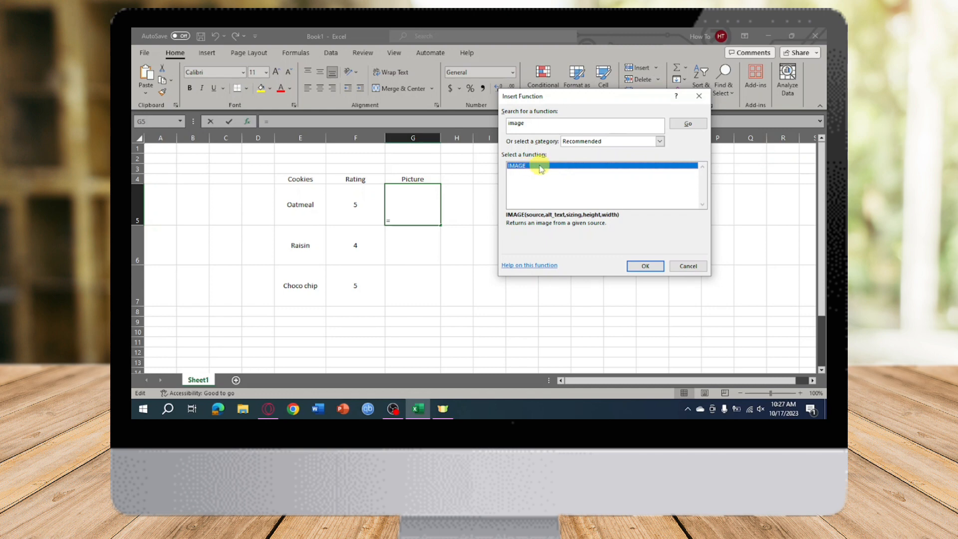
left_click(644, 267)
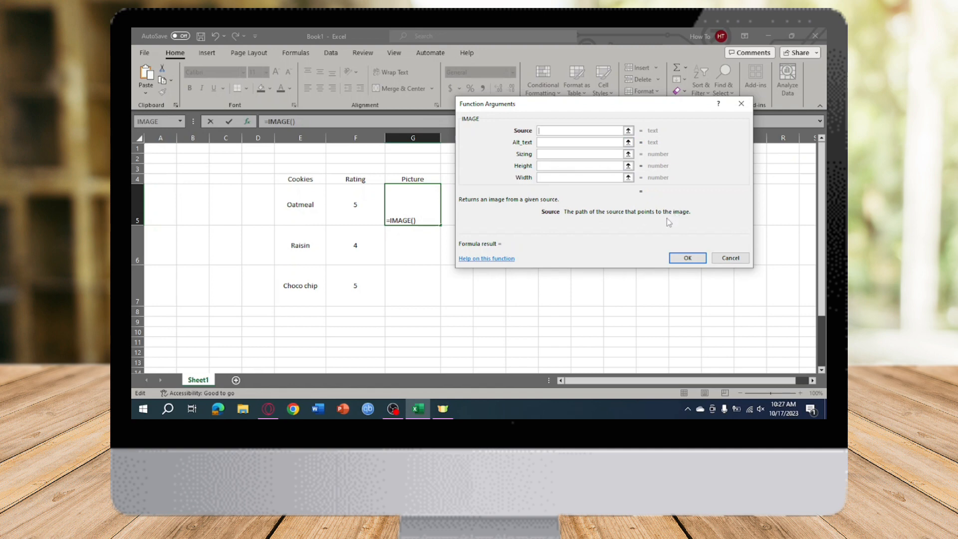
Switch to Chrome and run a Google image search for "oatmeal cookies".
left_click(300, 412)
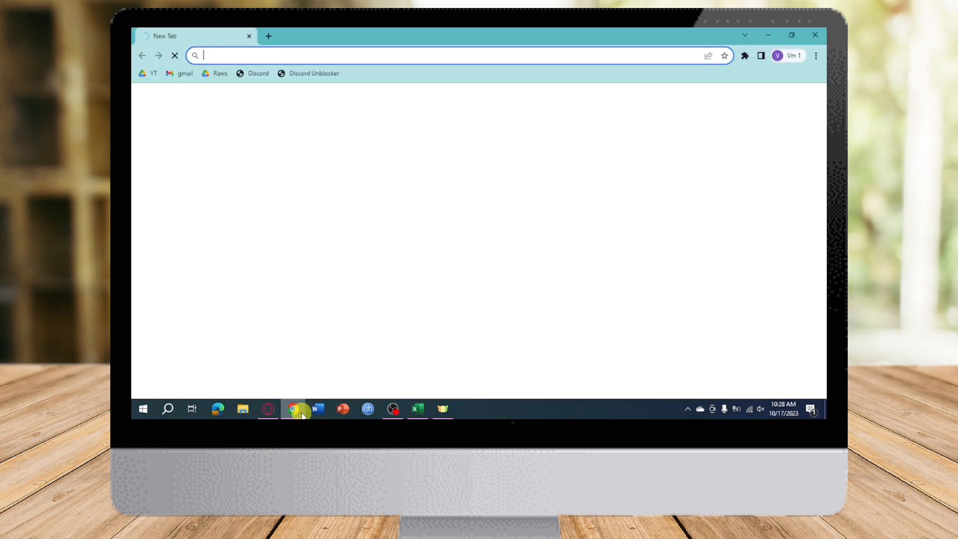
type("oatmeal ")
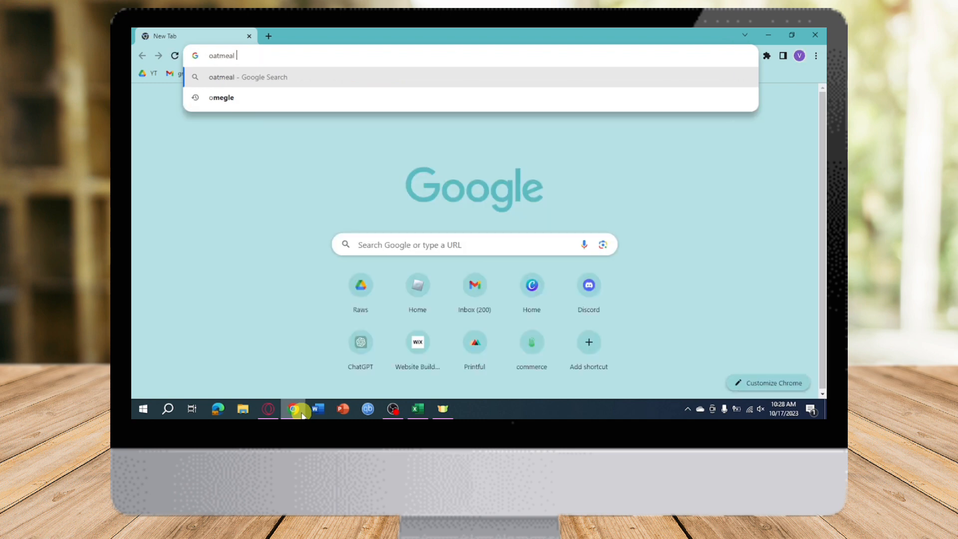
type("cookies")
key("Return")
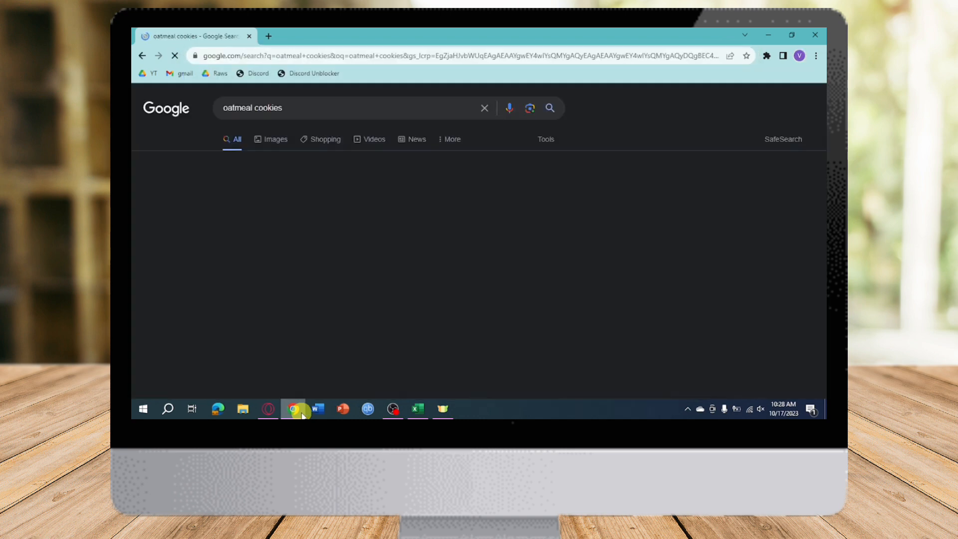
left_click(276, 140)
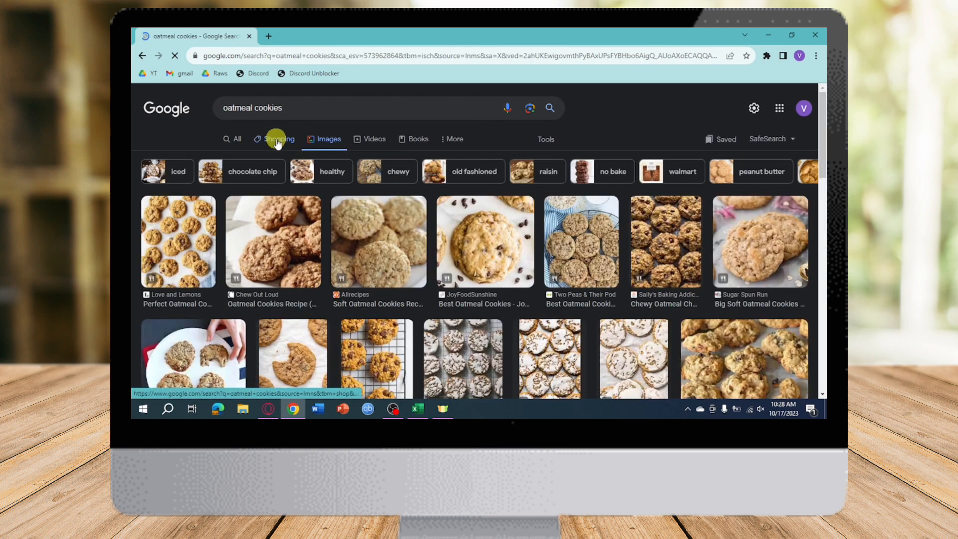
Open the Chew Out Loud oatmeal cookies picture as a standalone image in a new tab and copy its web address.
left_click(299, 229)
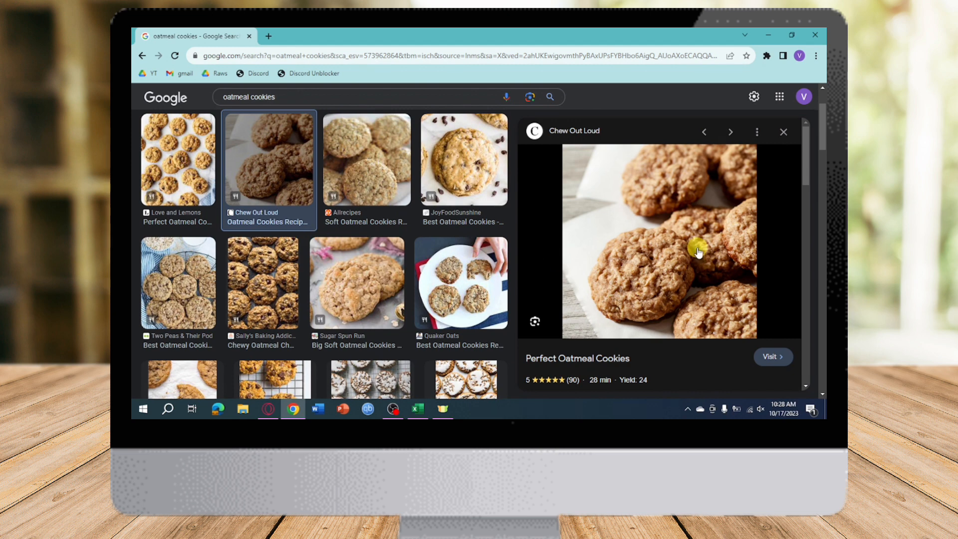
right_click(655, 211)
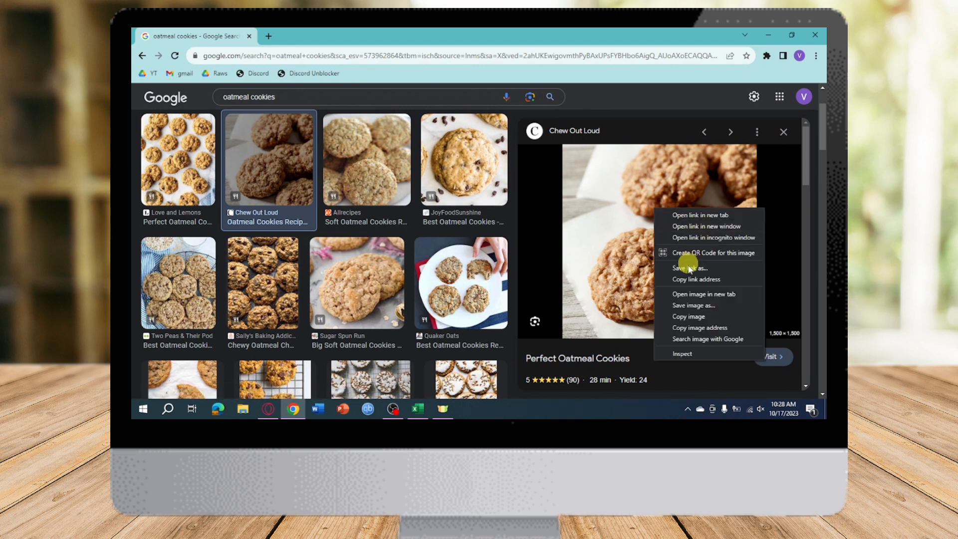
left_click(691, 294)
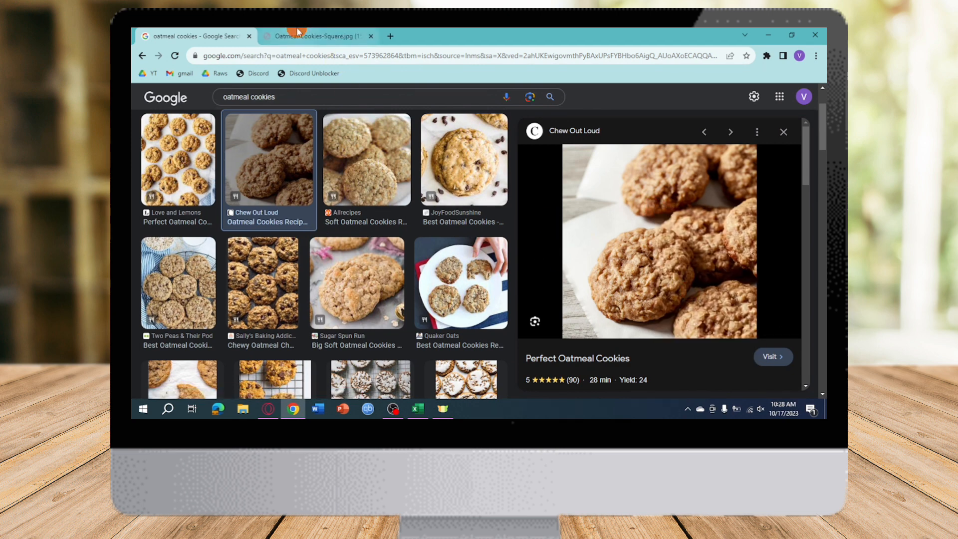
left_click(297, 34)
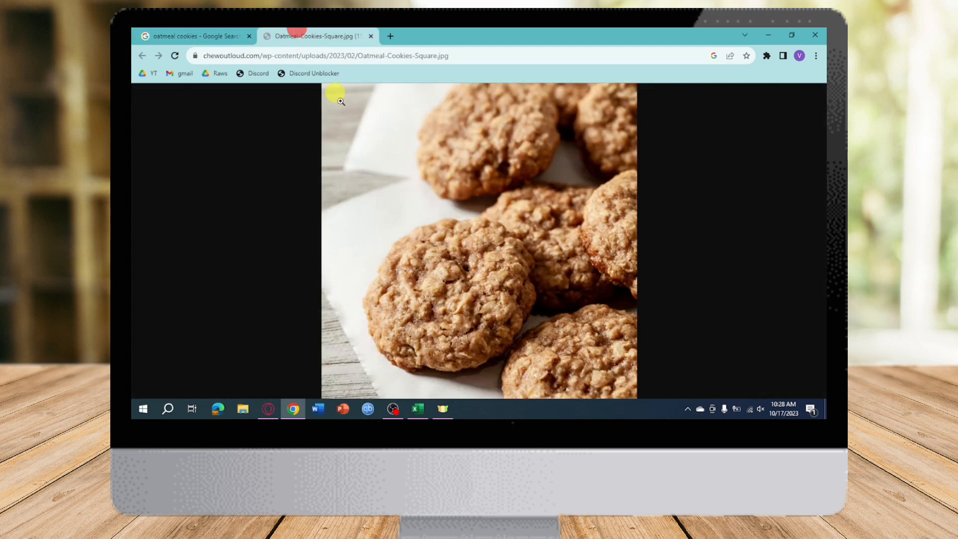
left_click(434, 56)
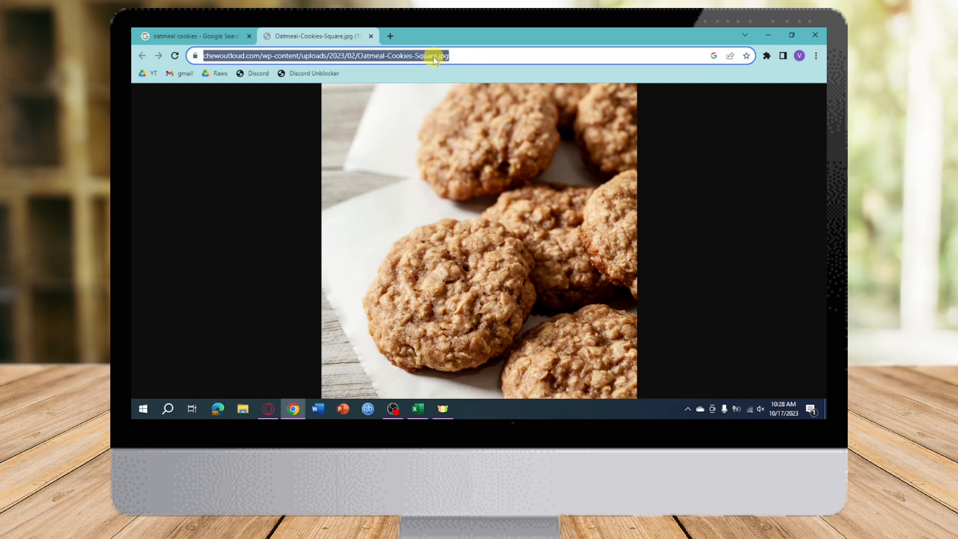
right_click(433, 57)
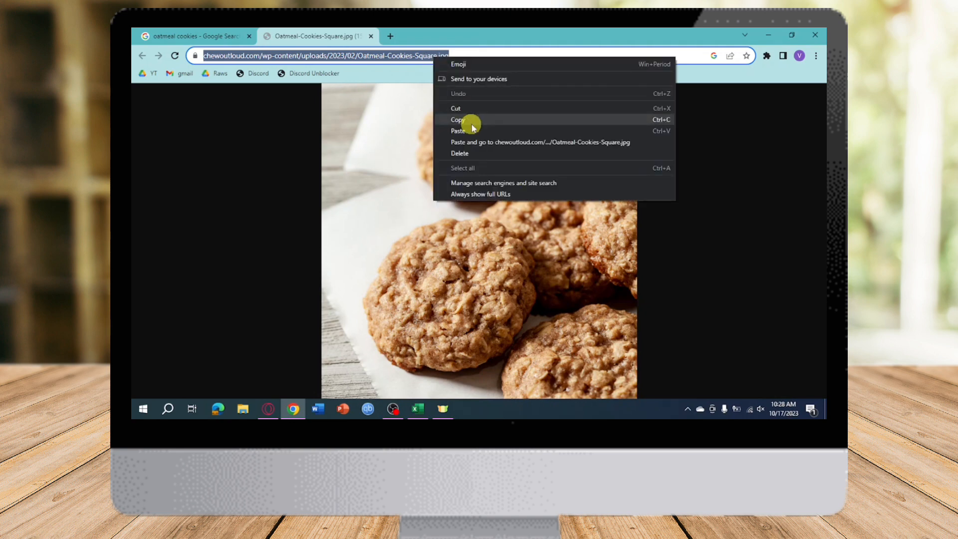
left_click(472, 124)
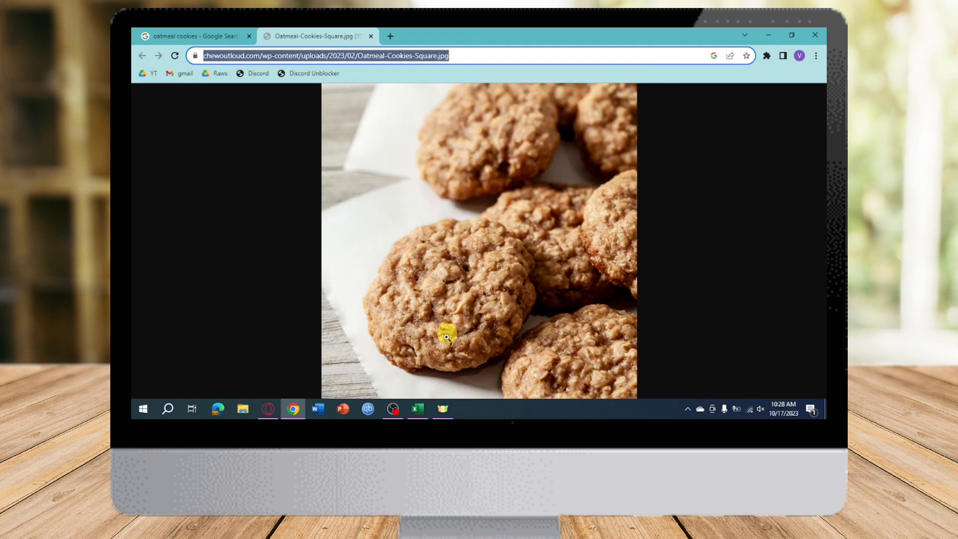
Switch to Excel and complete G5's IMAGE function with the copied address as source and "Oatmeal Cookies" as alt text.
left_click(417, 408)
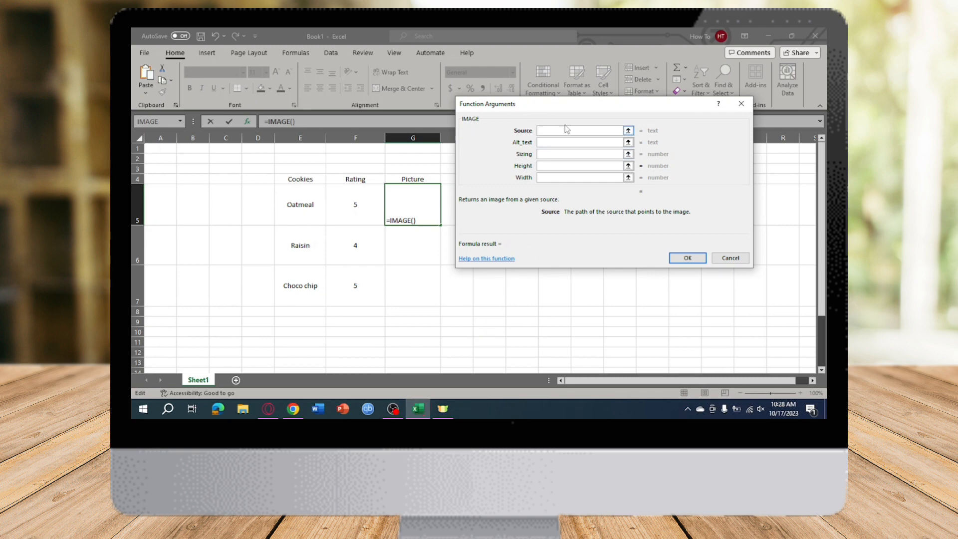
key("ctrl+v")
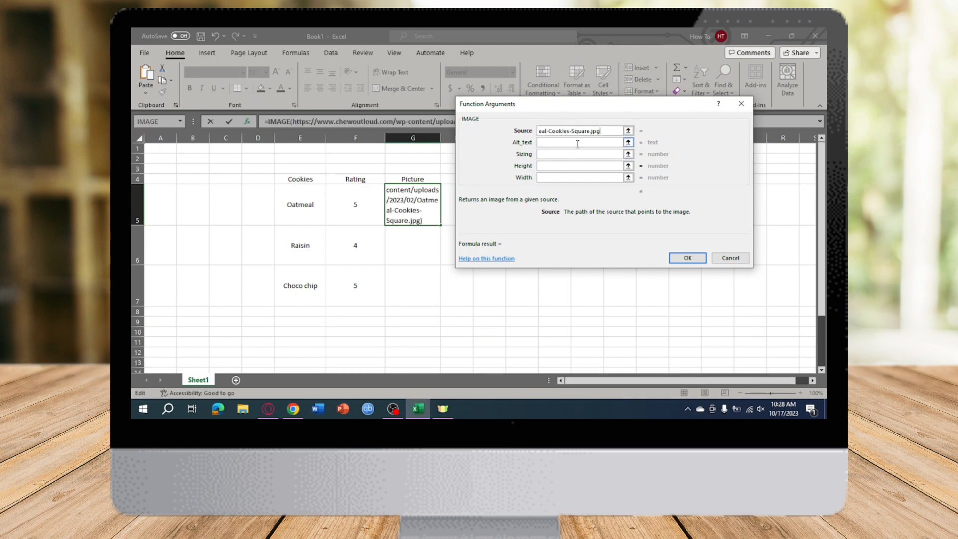
left_click(577, 143)
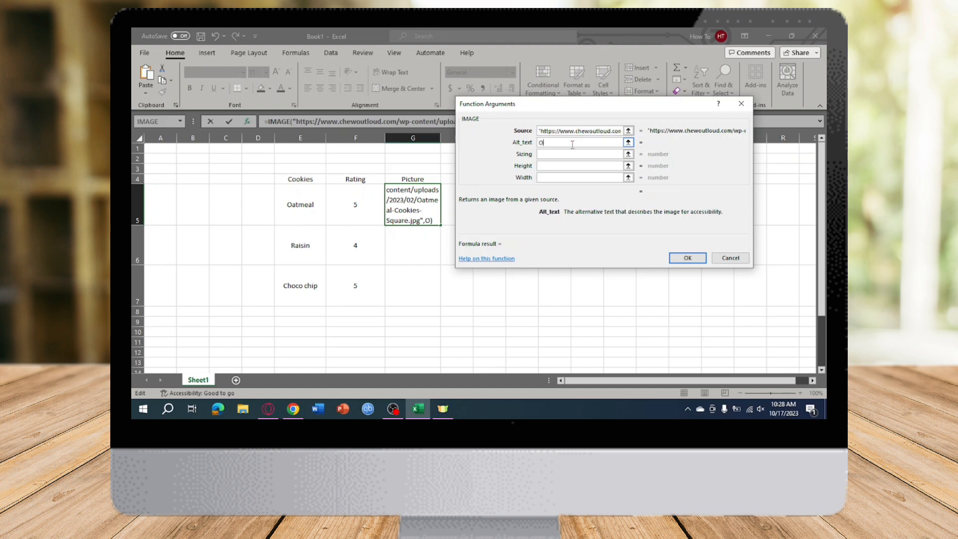
type("Oatmeal Cookies")
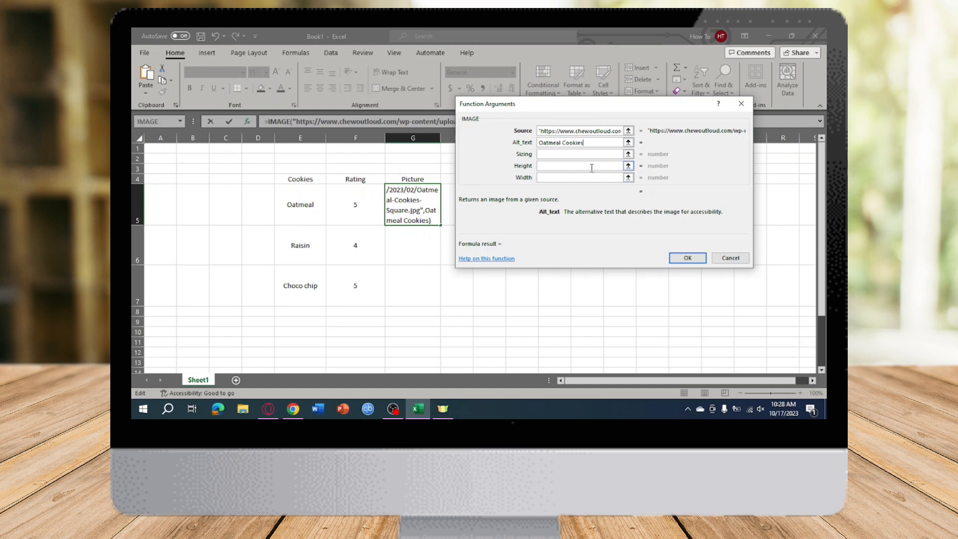
left_click(686, 257)
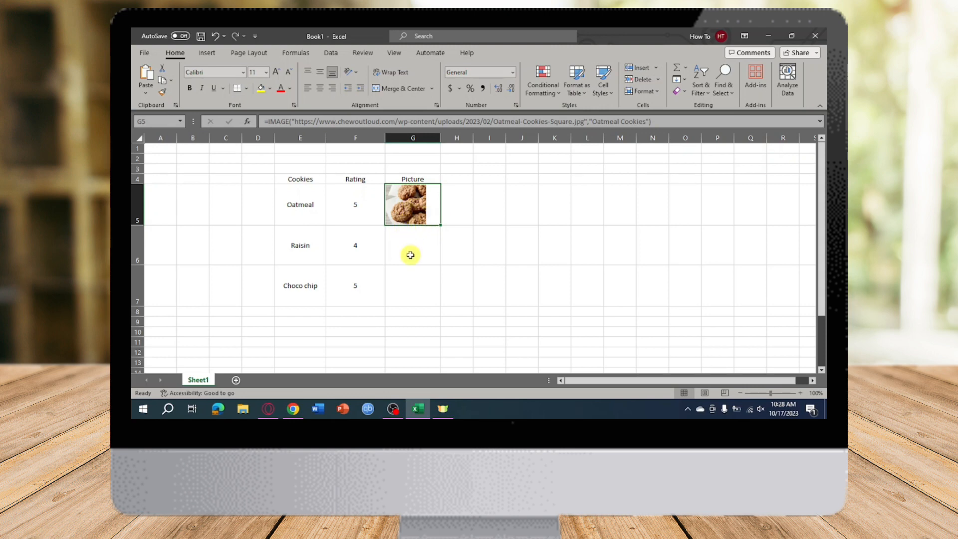
Return to the image search in Chrome and change the query to "raisin cookies".
left_click(294, 410)
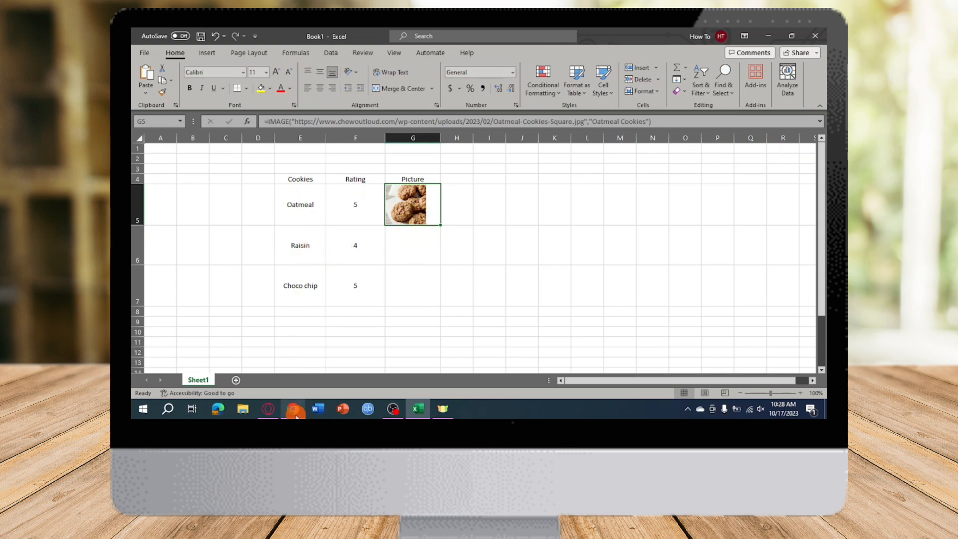
left_click(195, 30)
double_click(244, 99)
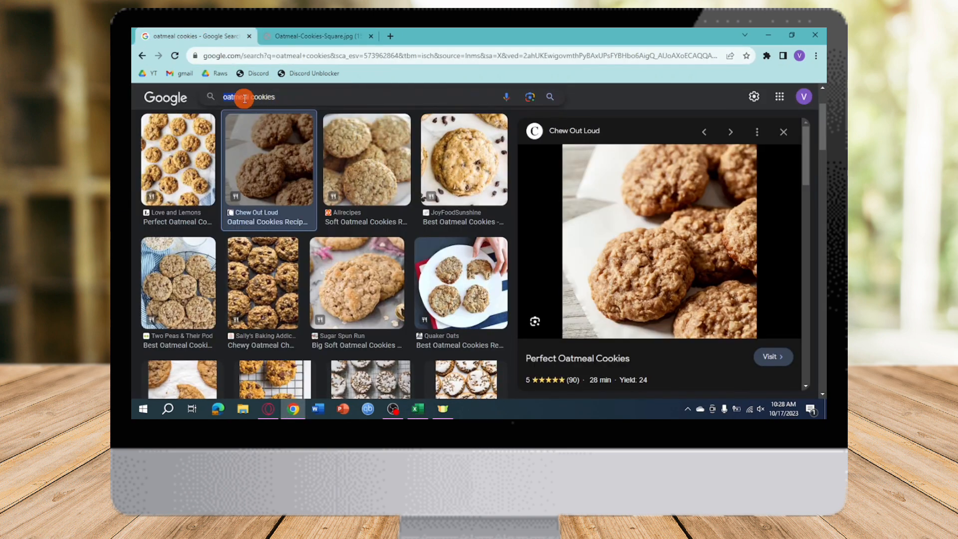
type("raisin")
key("Return")
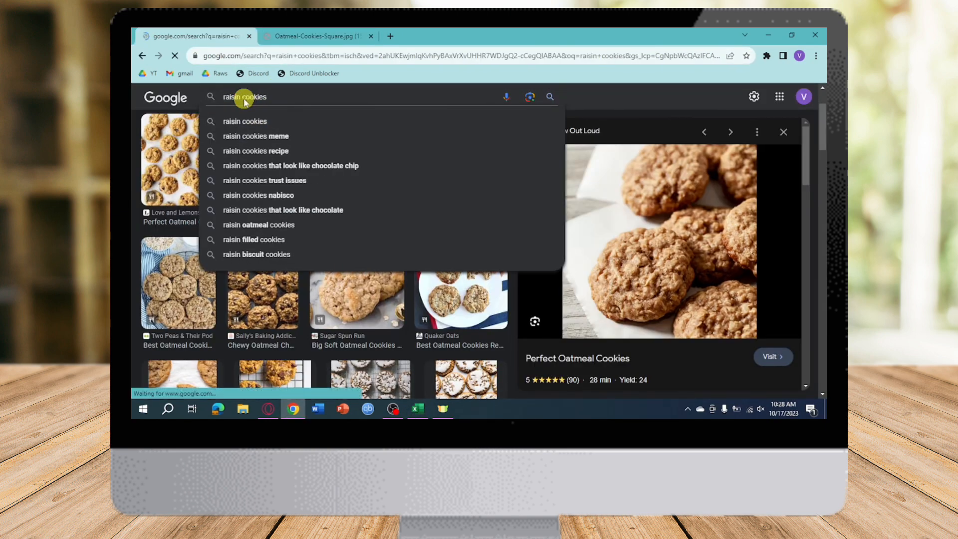
Open the Modern Honey raisin cookie picture as a standalone image in a new tab and copy its web address.
left_click(298, 244)
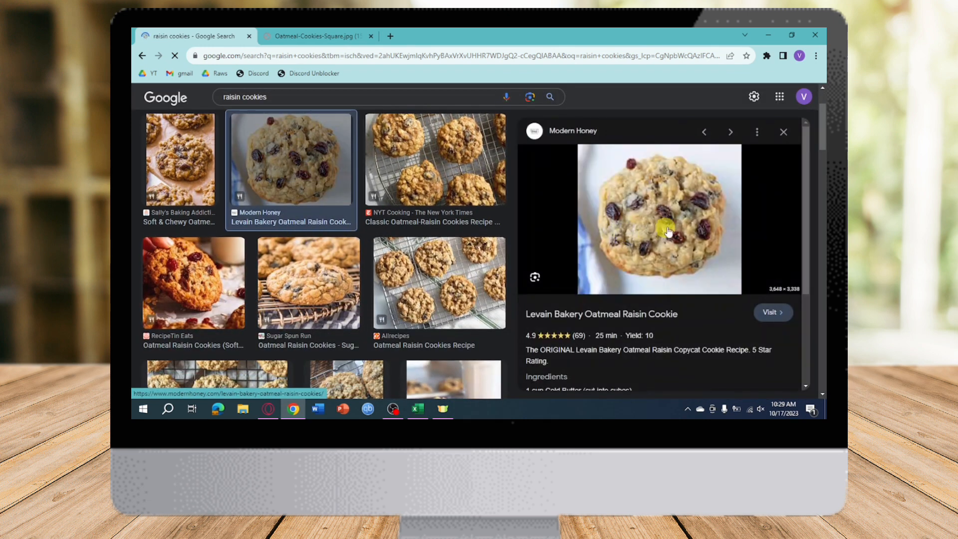
right_click(633, 200)
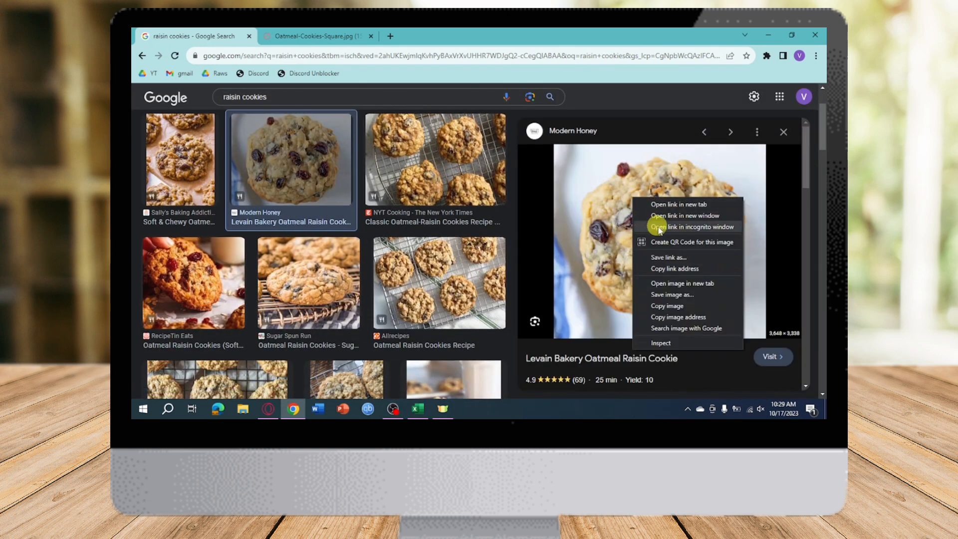
left_click(684, 284)
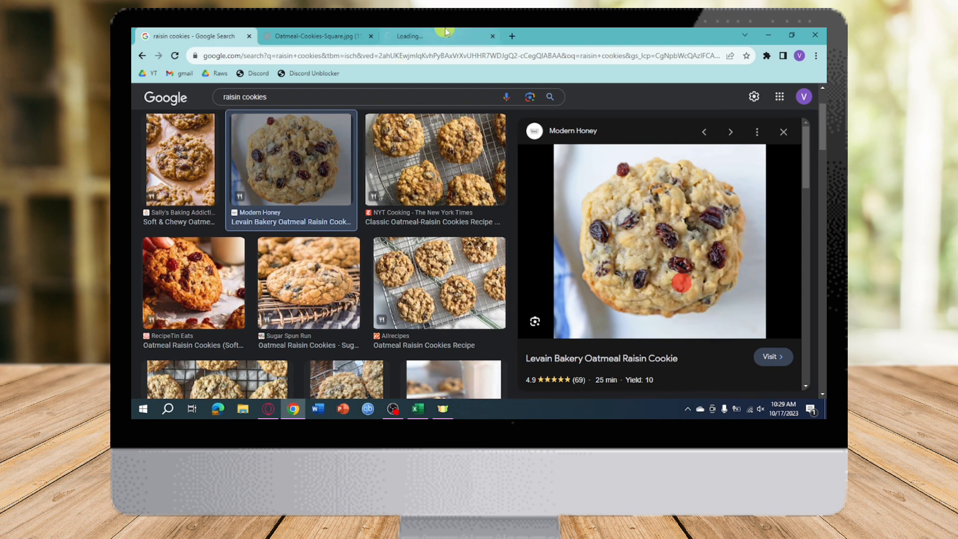
left_click(438, 35)
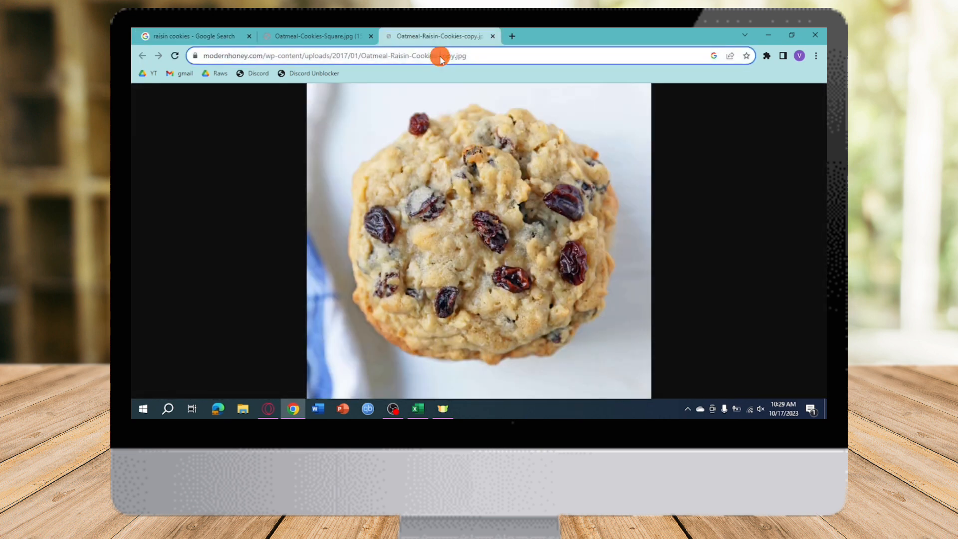
left_click(439, 56)
key("ctrl+c")
Switch to Excel and select the Picture cell for Raisin, G6.
left_click(418, 408)
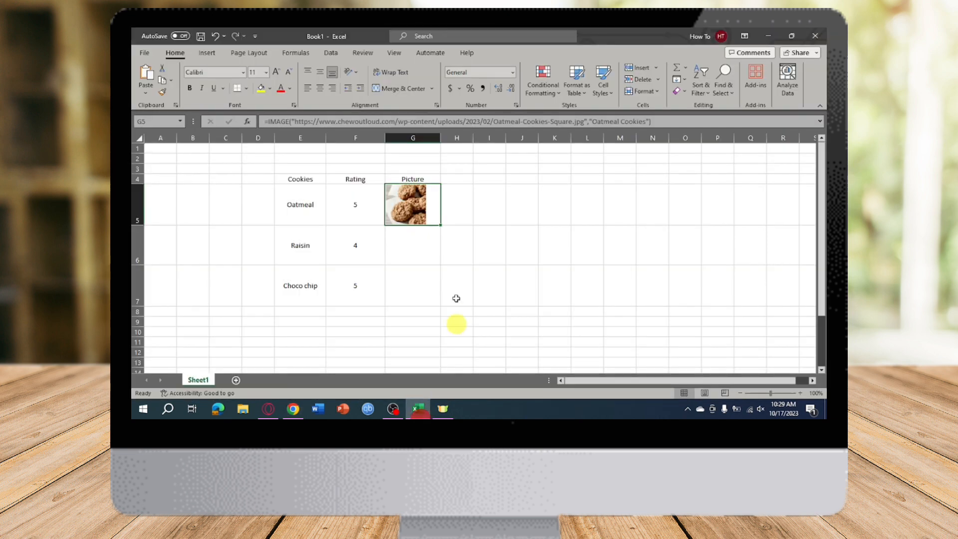
left_click(410, 240)
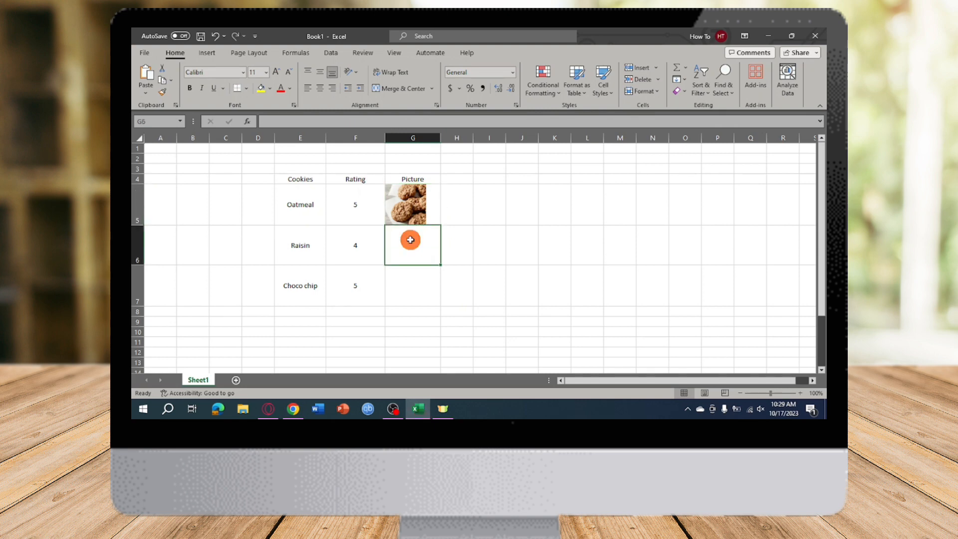
left_click(387, 122)
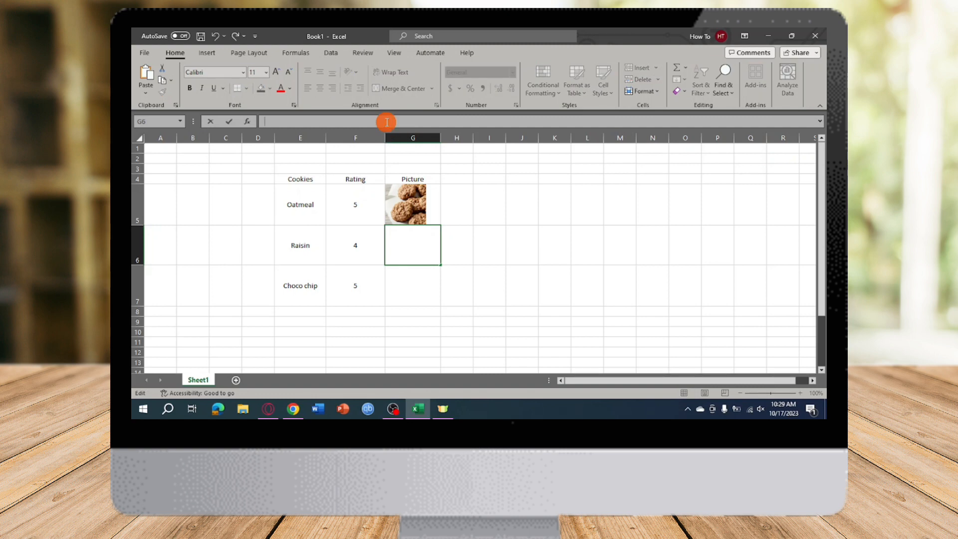
type("=")
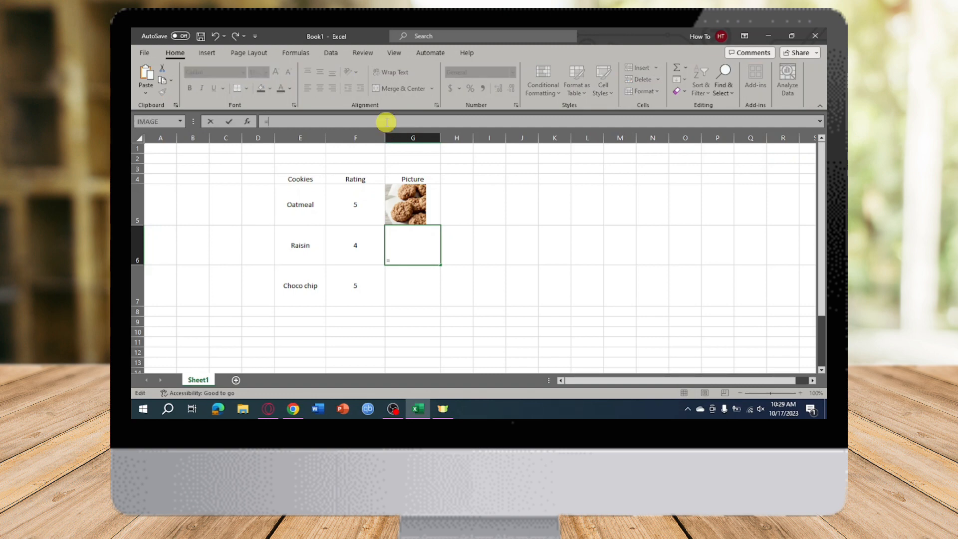
type("imag")
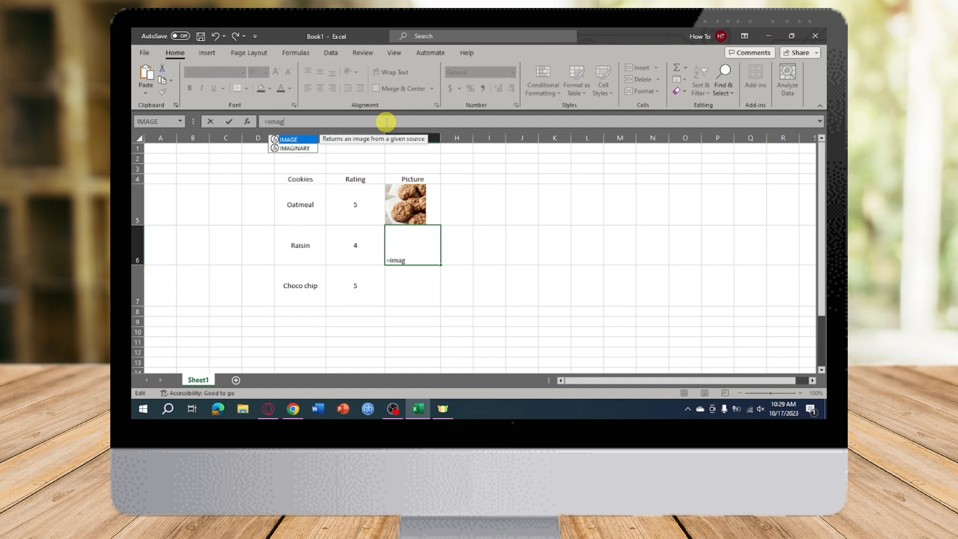
type("e(")
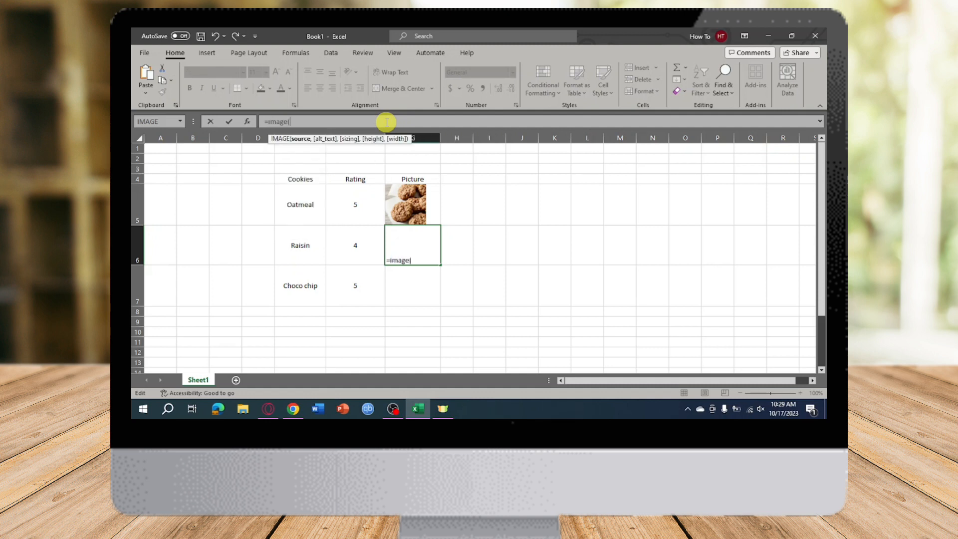
key("ctrl+v")
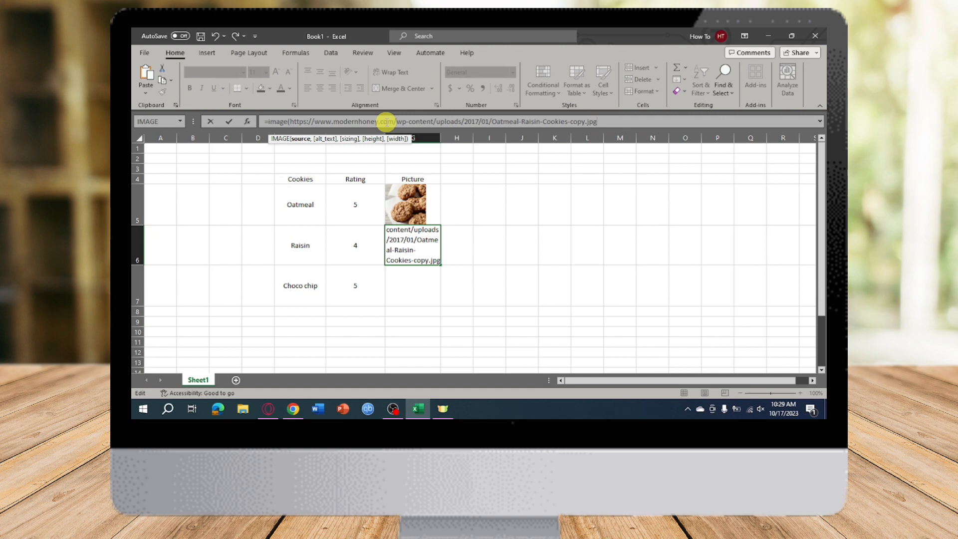
type(")")
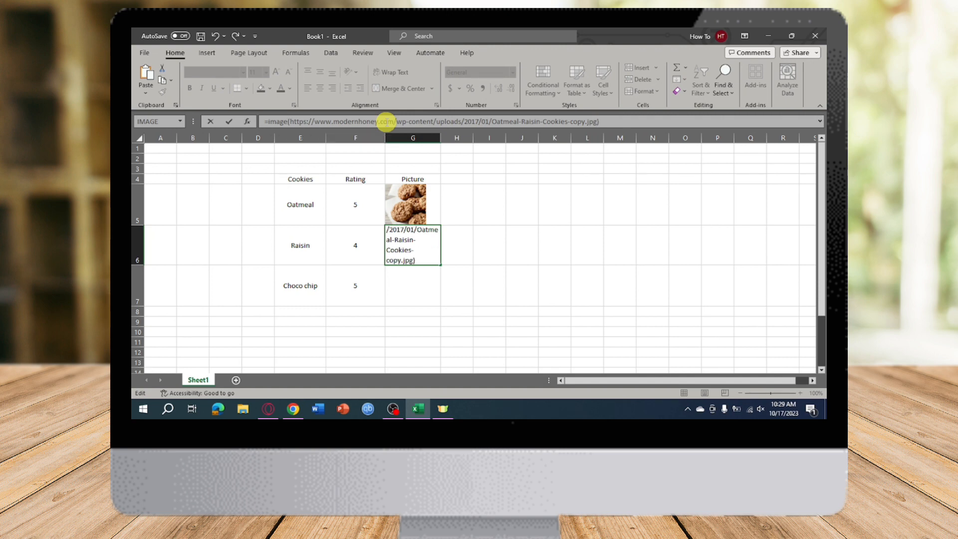
key("Return")
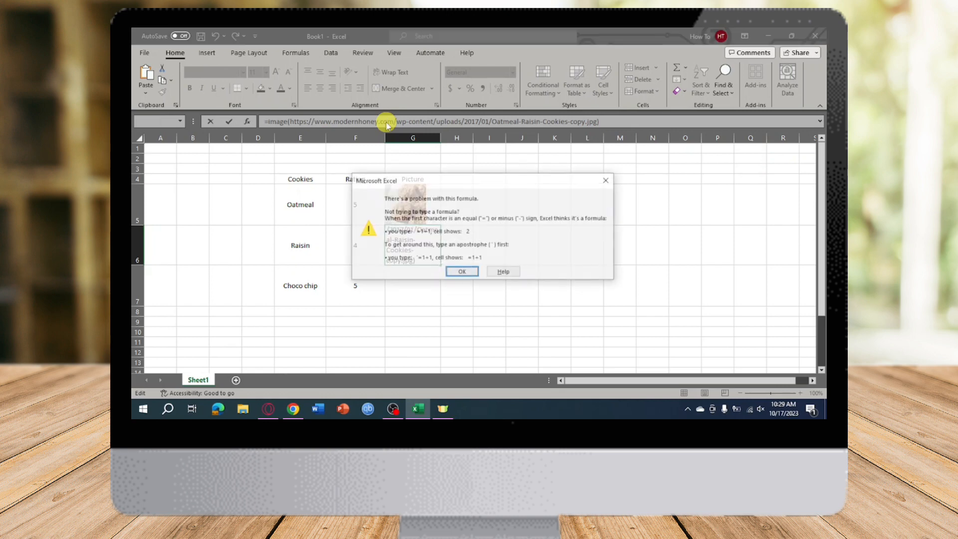
left_click(464, 272)
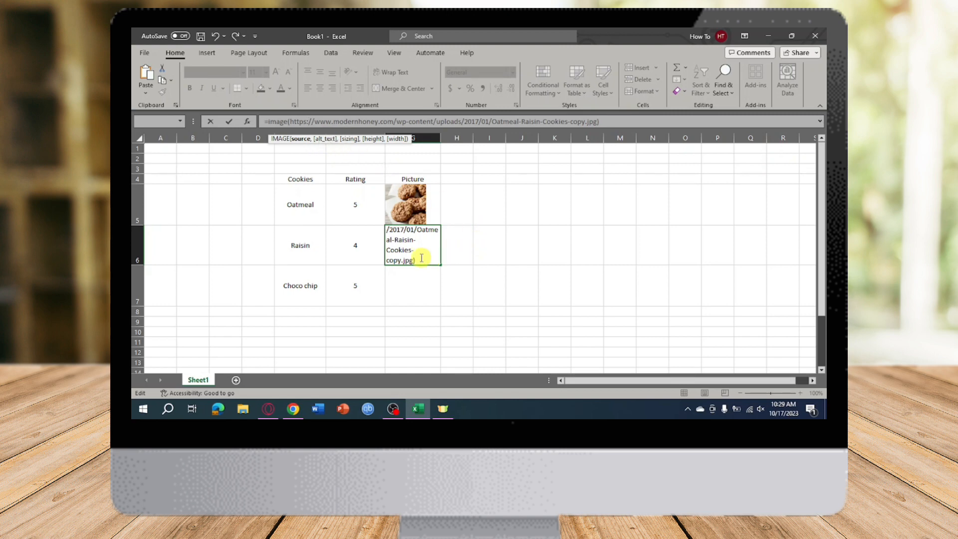
left_click(462, 253)
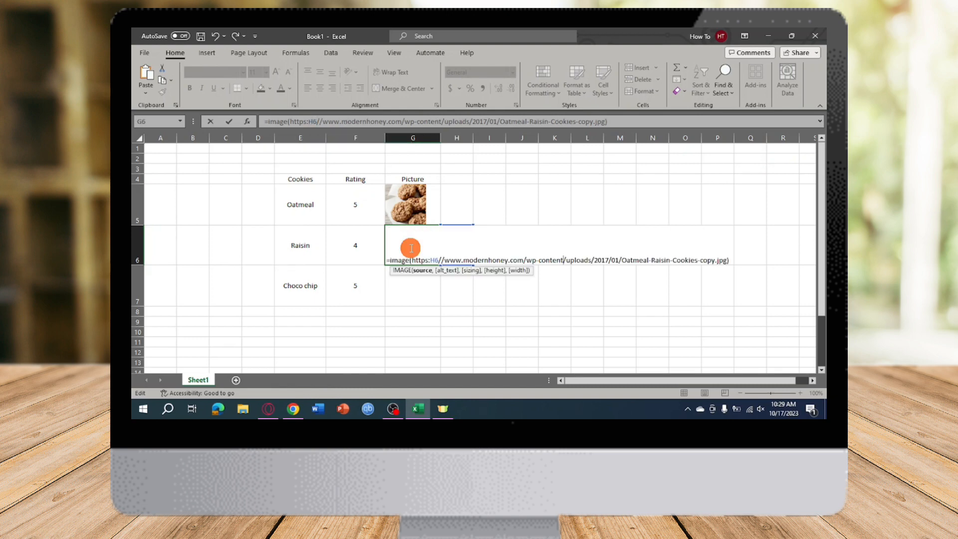
key("Return")
left_click(602, 180)
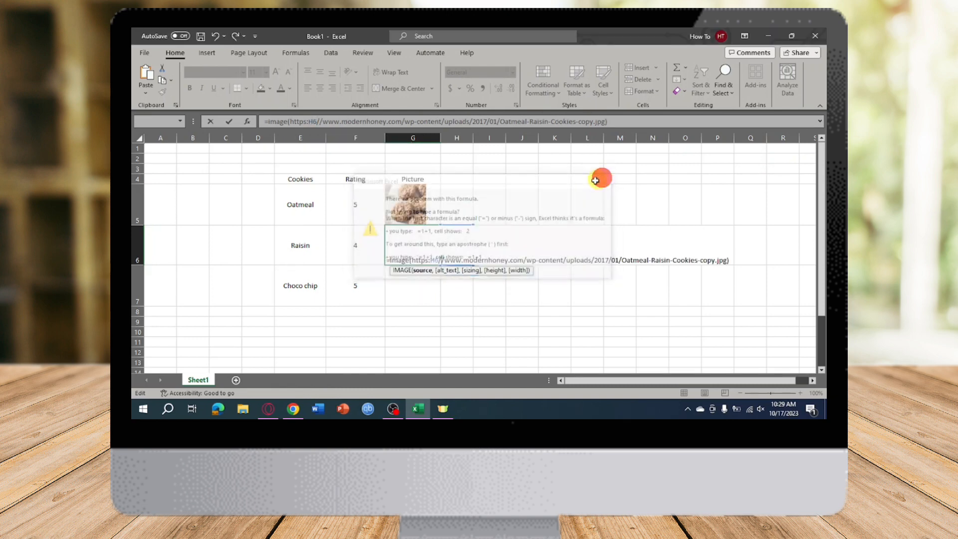
key("Escape")
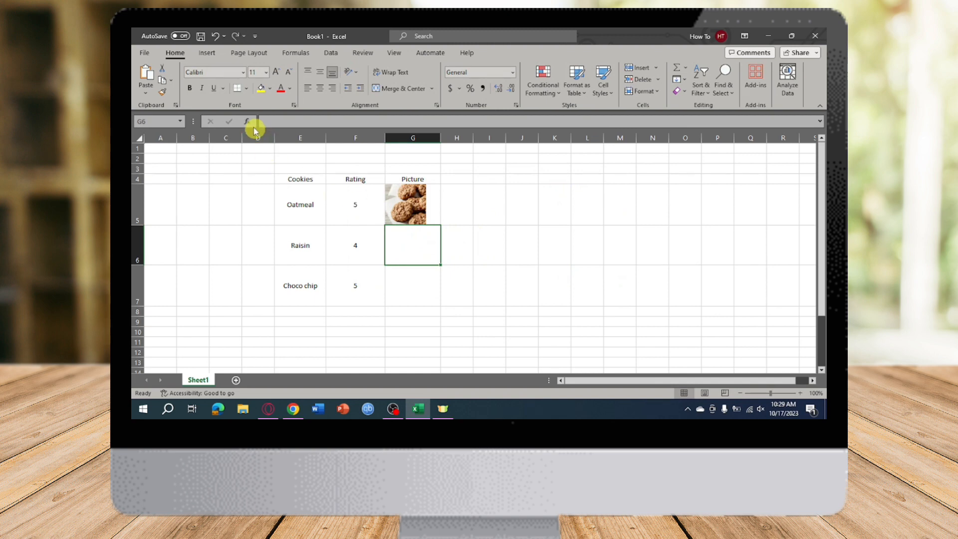
Insert the IMAGE function in G6 with the copied web address as source and "Raisin" as alt text.
left_click(249, 123)
left_click(645, 267)
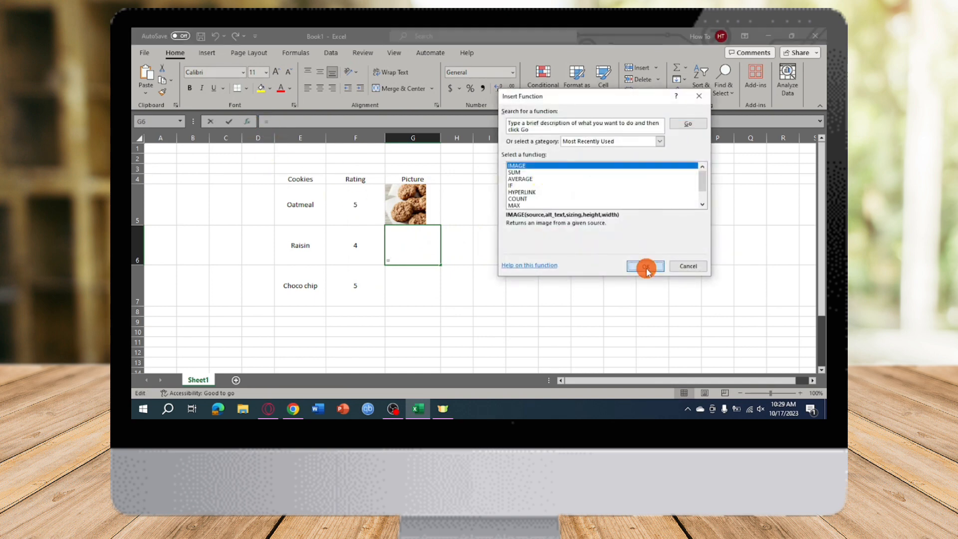
type("https://www.modernhoney.com/wp-content/uploads/2017/01/Oatmeal-Raisin-Cookies-copy.jpg")
left_click(578, 144)
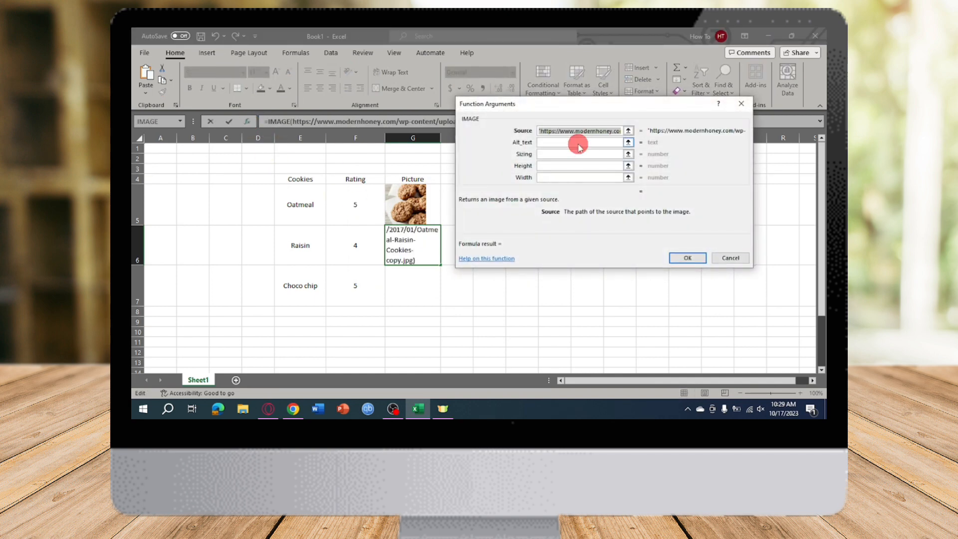
type("Raisin")
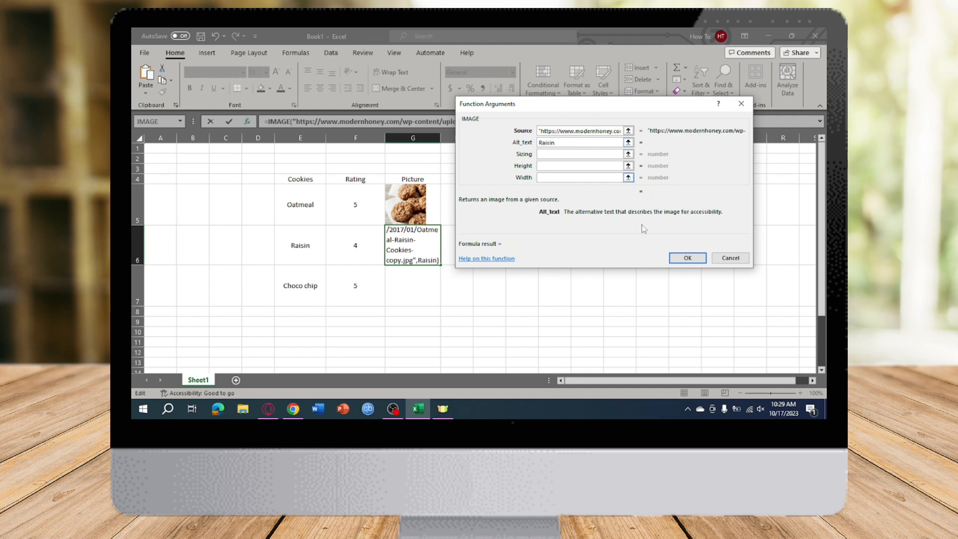
left_click(687, 258)
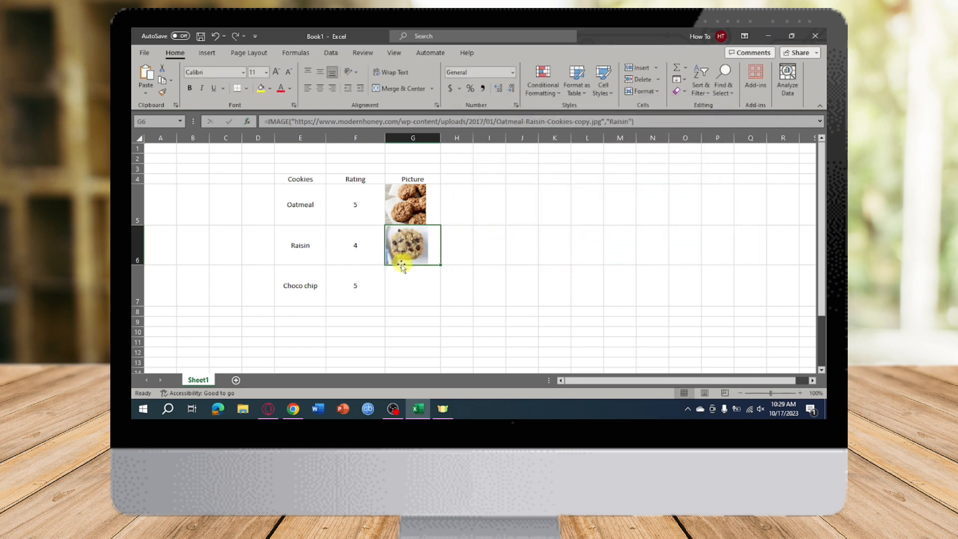
left_click(424, 137)
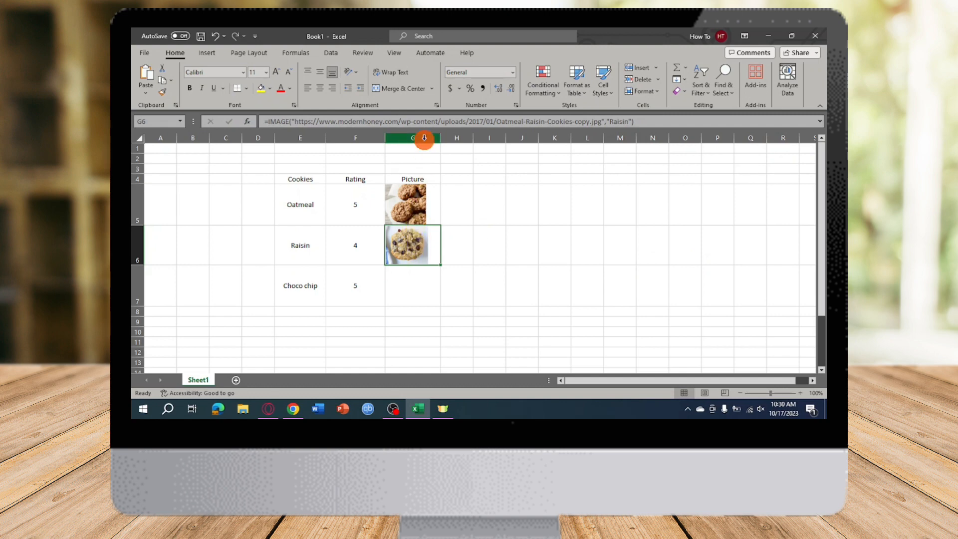
left_click_drag(424, 138, 458, 138)
left_click(457, 139)
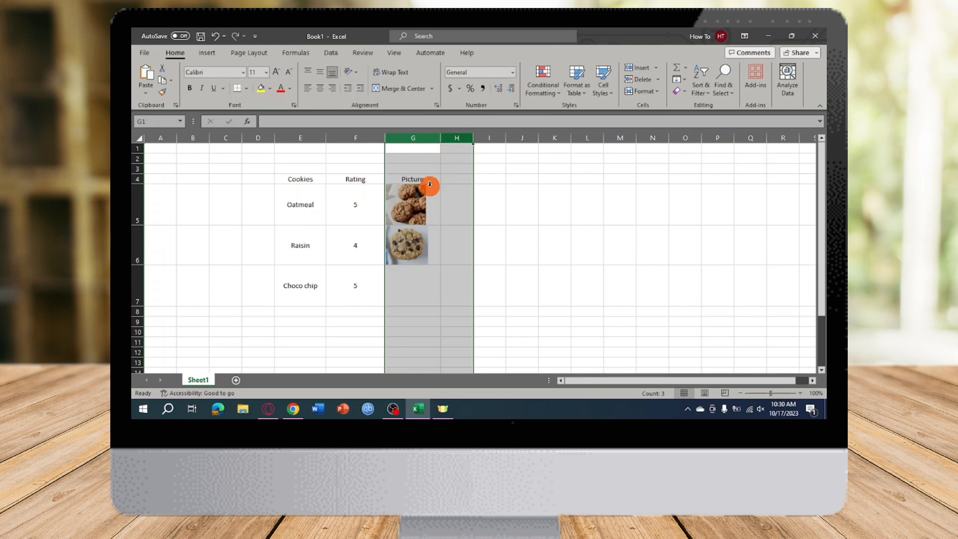
left_click(425, 206)
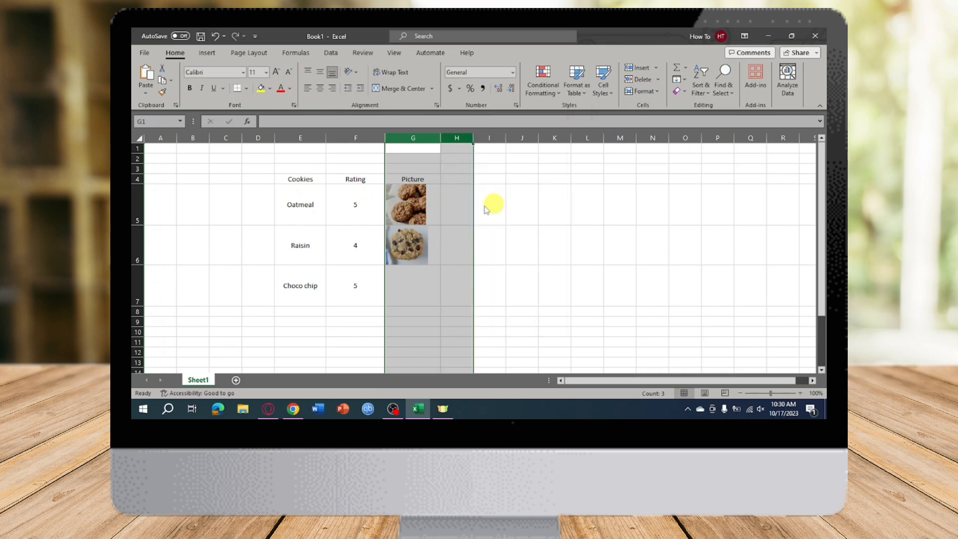
right_click(454, 213)
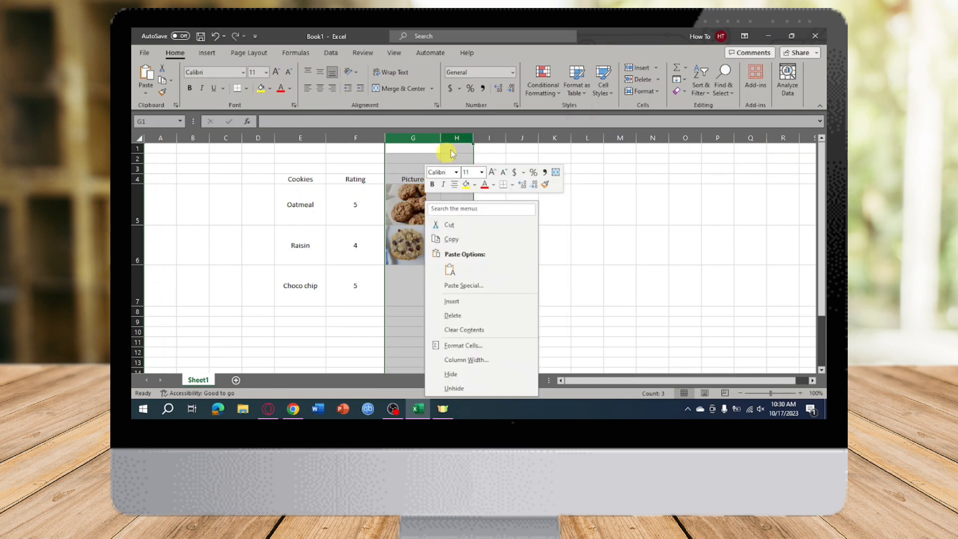
left_click(466, 141)
right_click(466, 142)
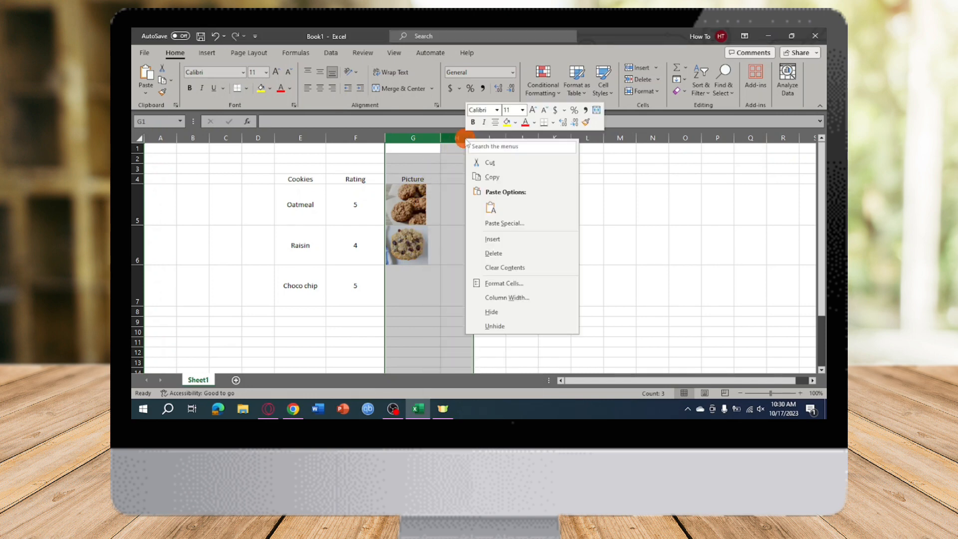
left_click(513, 287)
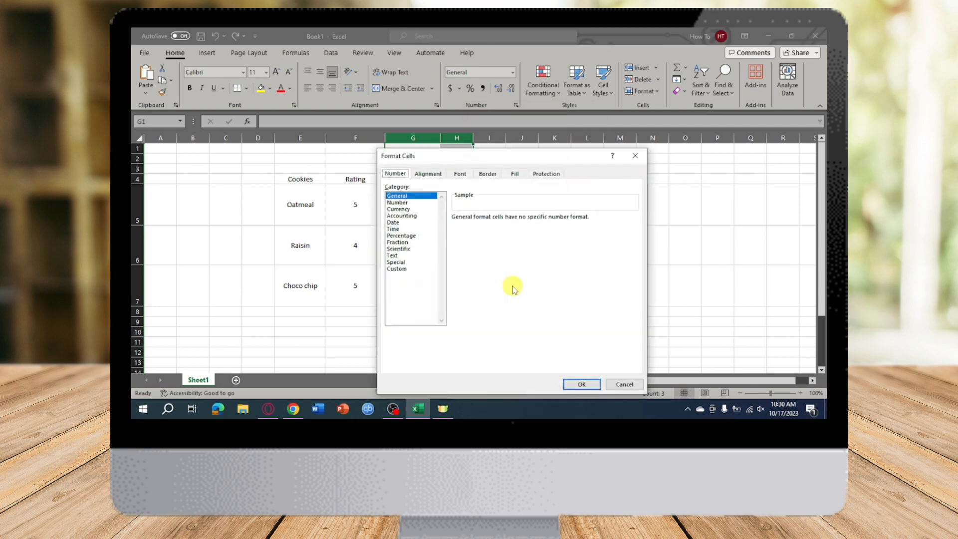
left_click(634, 155)
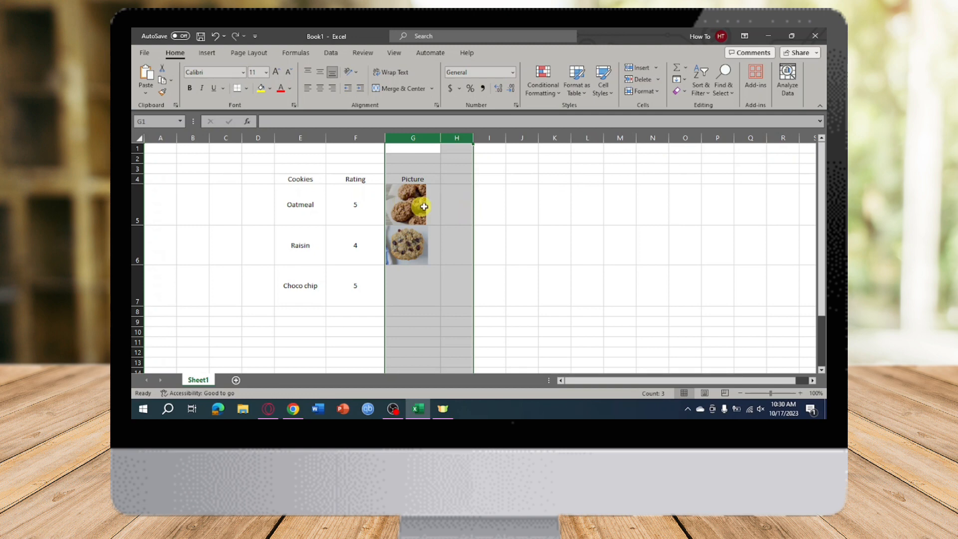
left_click(554, 236)
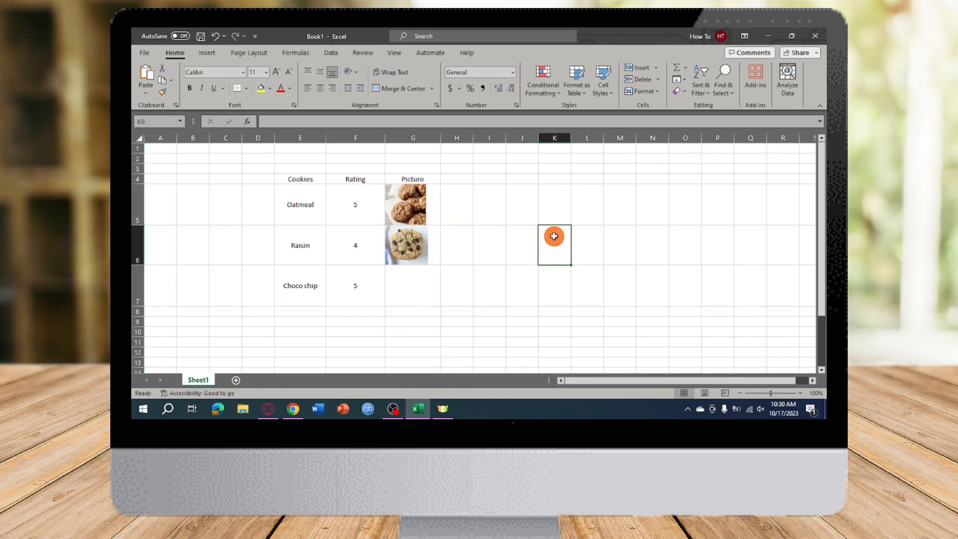